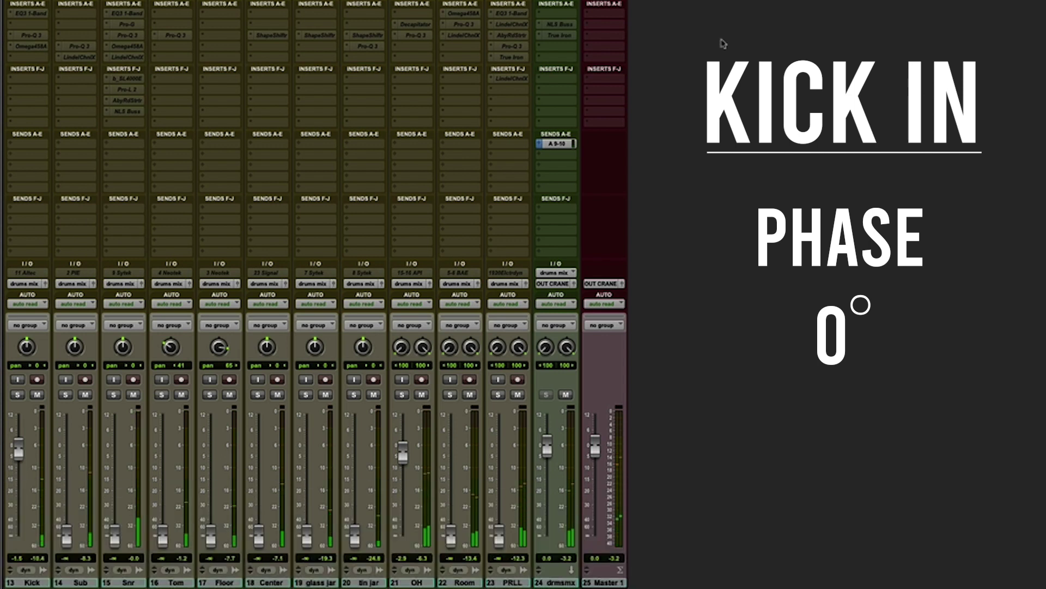
- In the Kick's EQ3 1-Band, toggle polarity between 0° and 180° to compare, ending inverted
{"action": "left_click", "coordinate": [31, 14]}
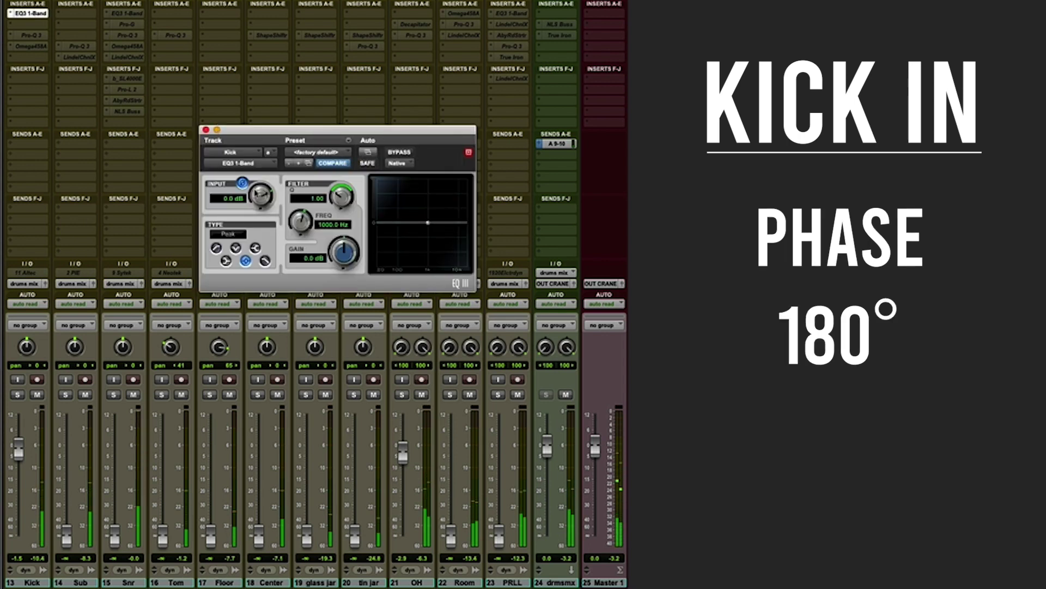
{"action": "left_click", "coordinate": [243, 183]}
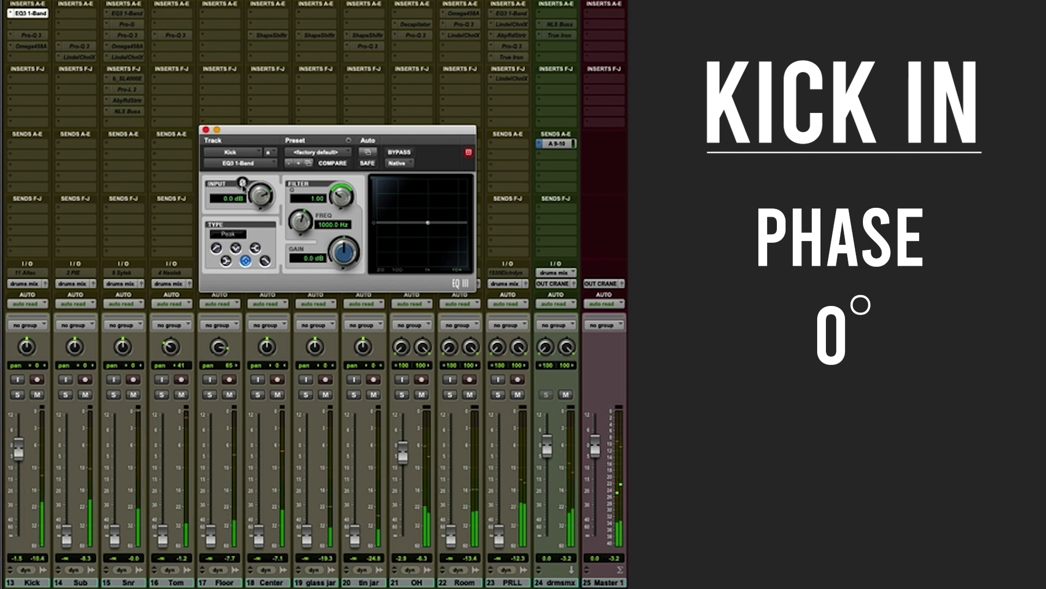
{"action": "left_click", "coordinate": [243, 183]}
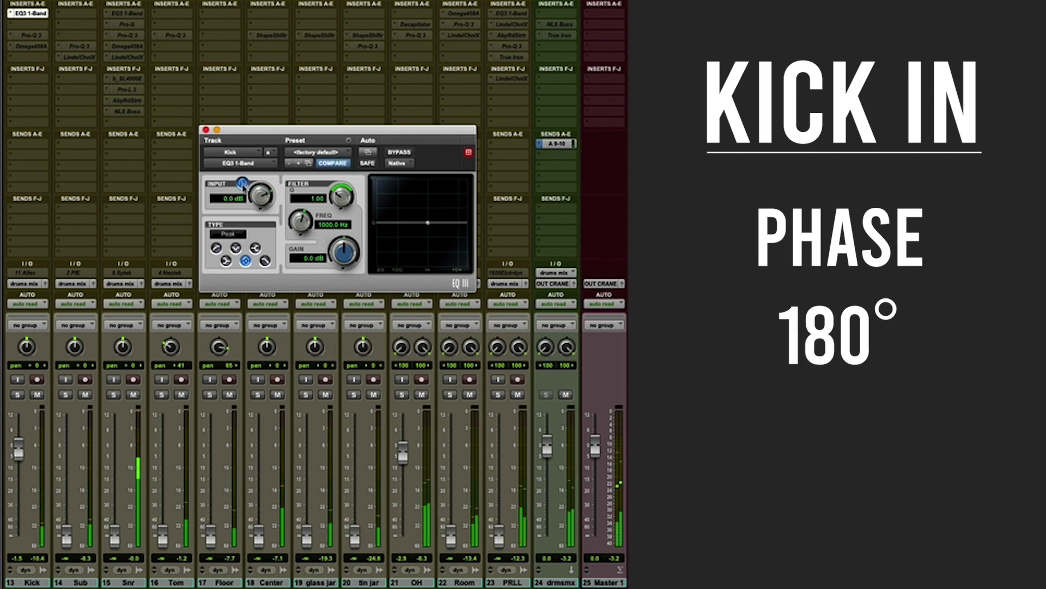
{"action": "left_click", "coordinate": [243, 183]}
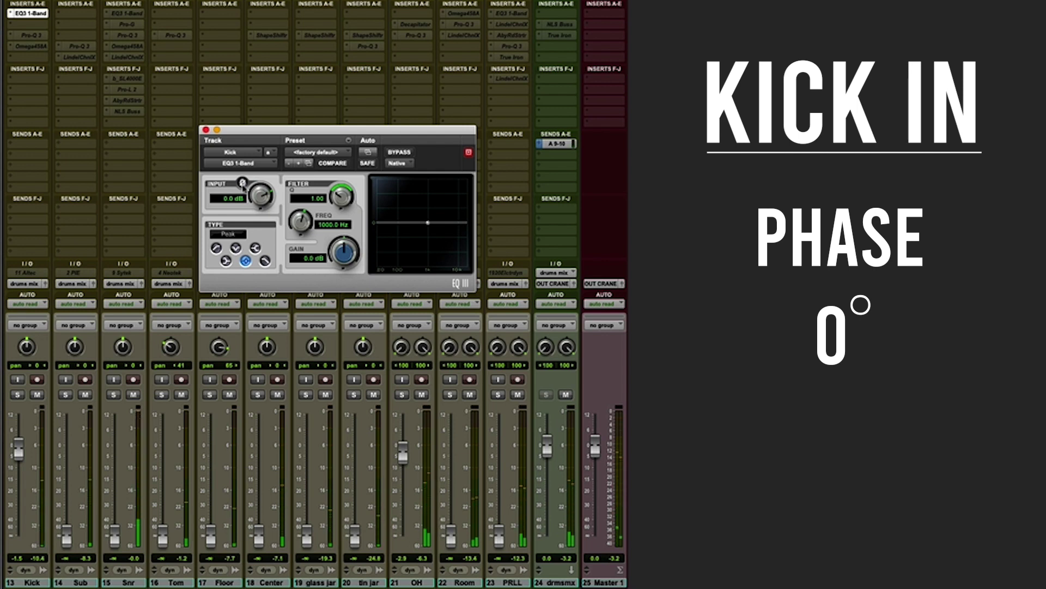
{"action": "left_click", "coordinate": [243, 184]}
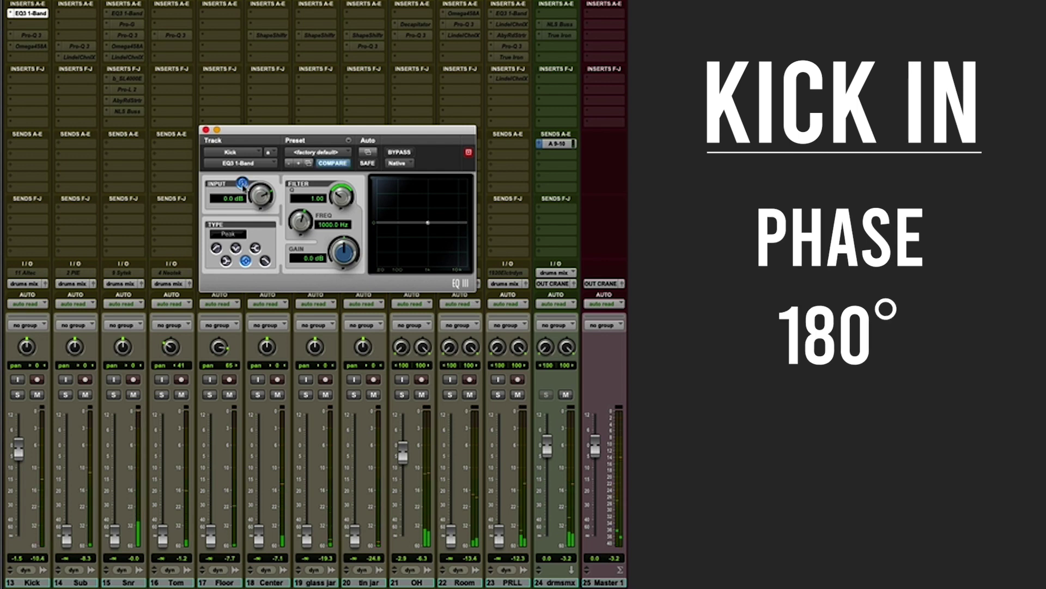
{"action": "left_click", "coordinate": [242, 183]}
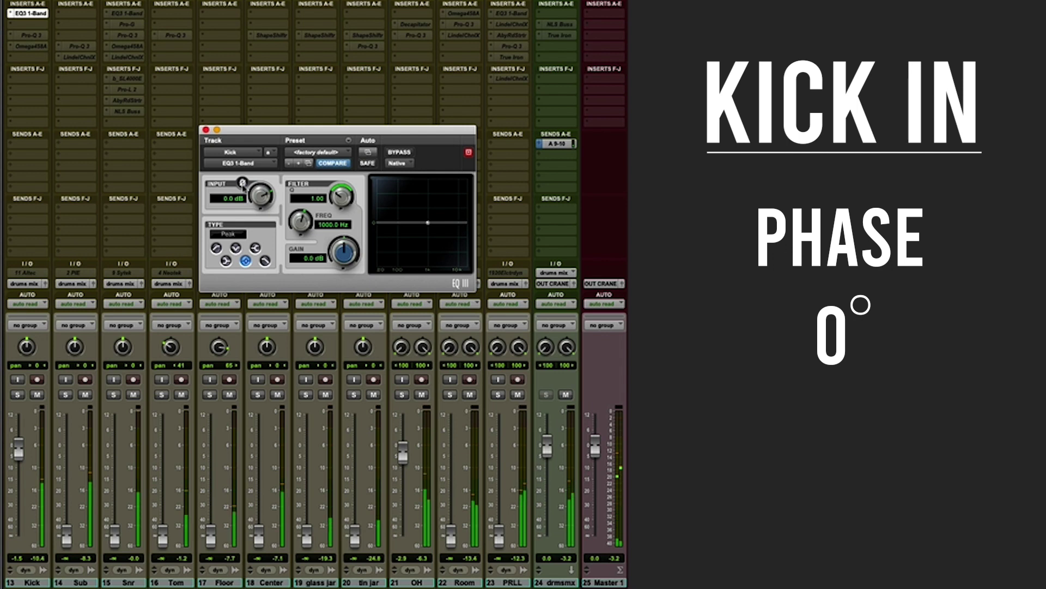
{"action": "left_click", "coordinate": [243, 183]}
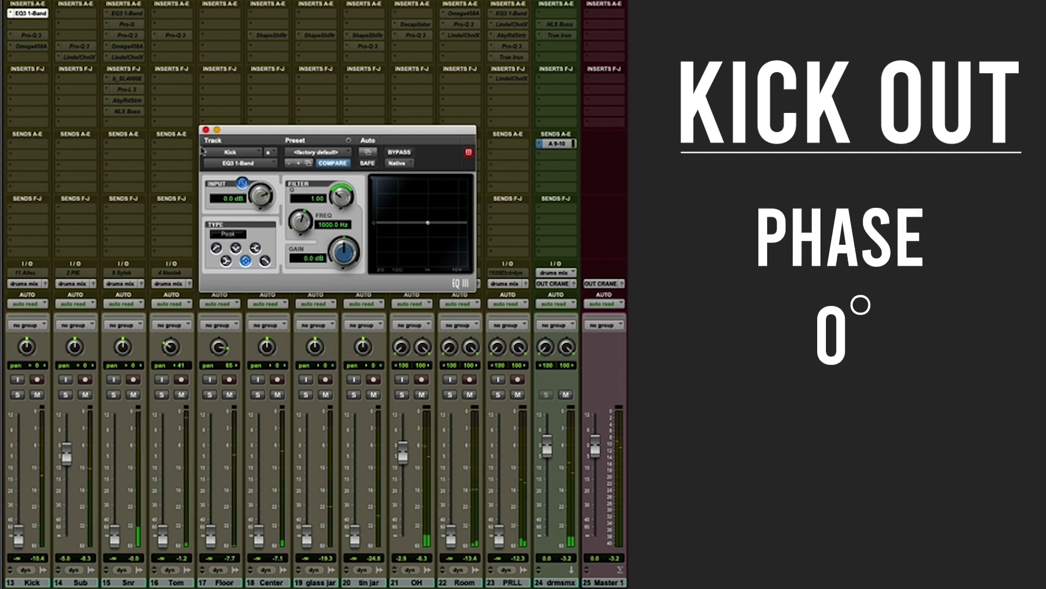
- Switch to the Sub track's EQ3 and set it back to normal polarity
{"action": "left_click", "coordinate": [26, 13]}
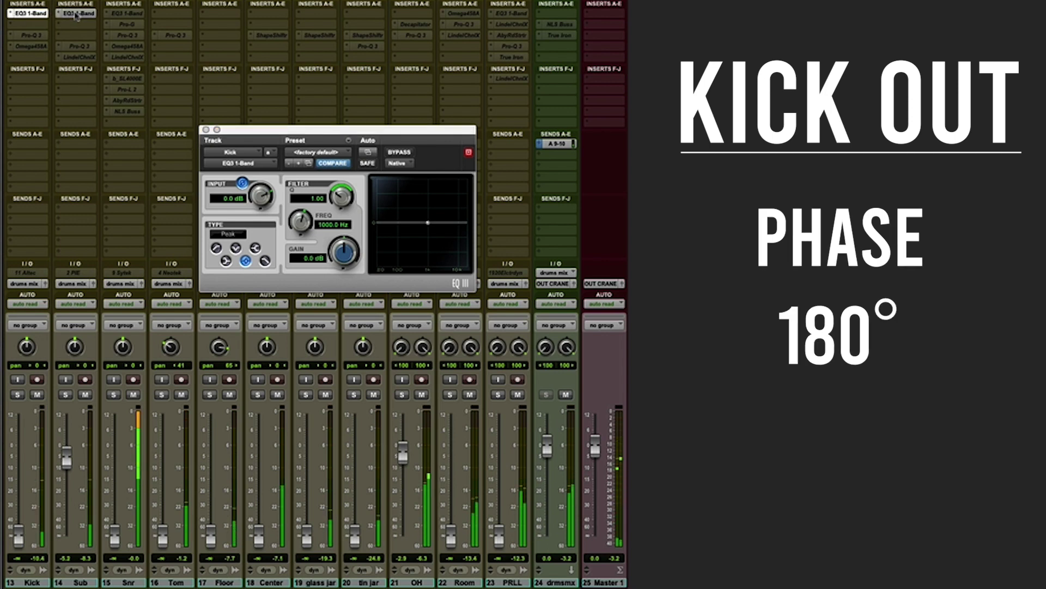
{"action": "left_click", "coordinate": [76, 13]}
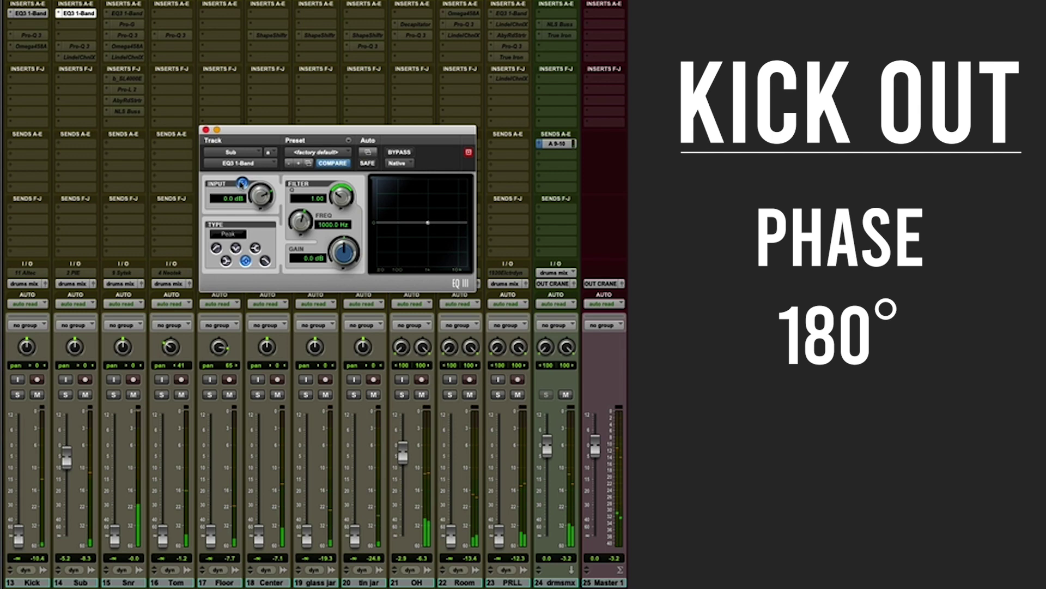
{"action": "left_click", "coordinate": [242, 182]}
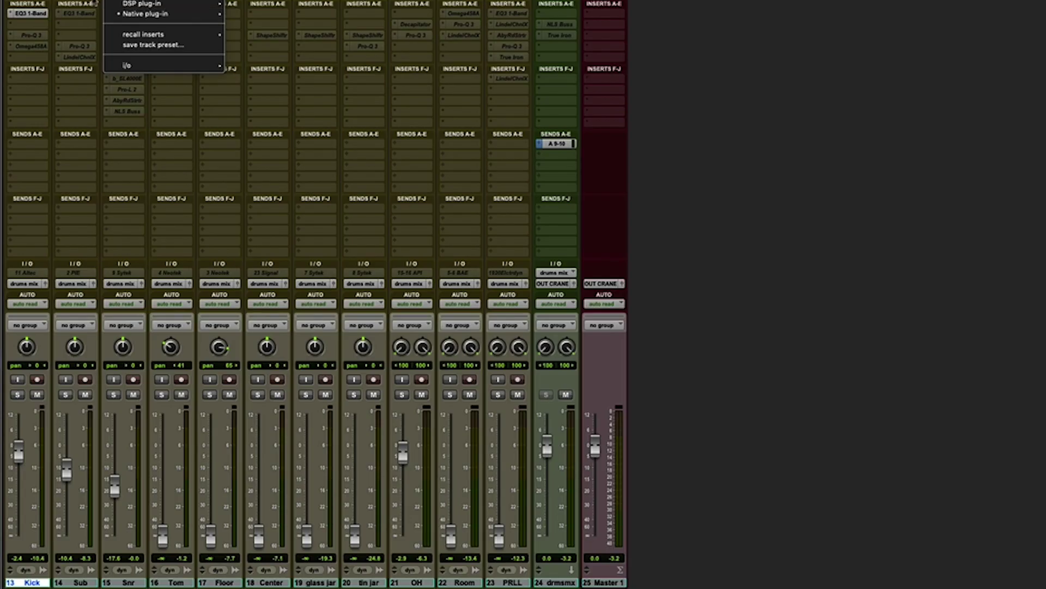
- Toggle the Snr EQ3 phase invert between 0° and 180°, ending at 180°
{"action": "left_click", "coordinate": [96, 4]}
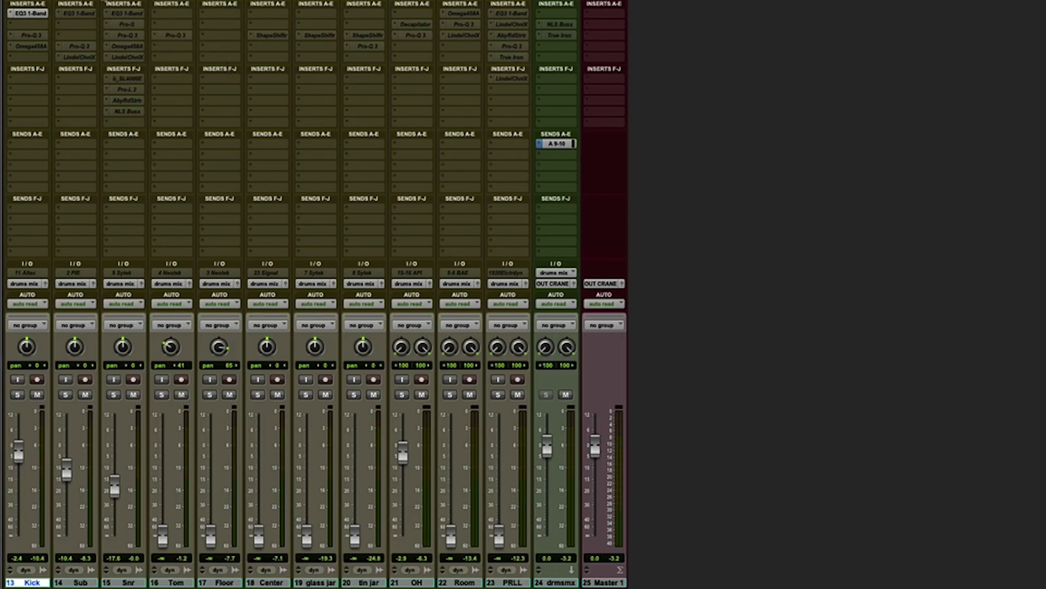
{"action": "left_click", "coordinate": [120, 13]}
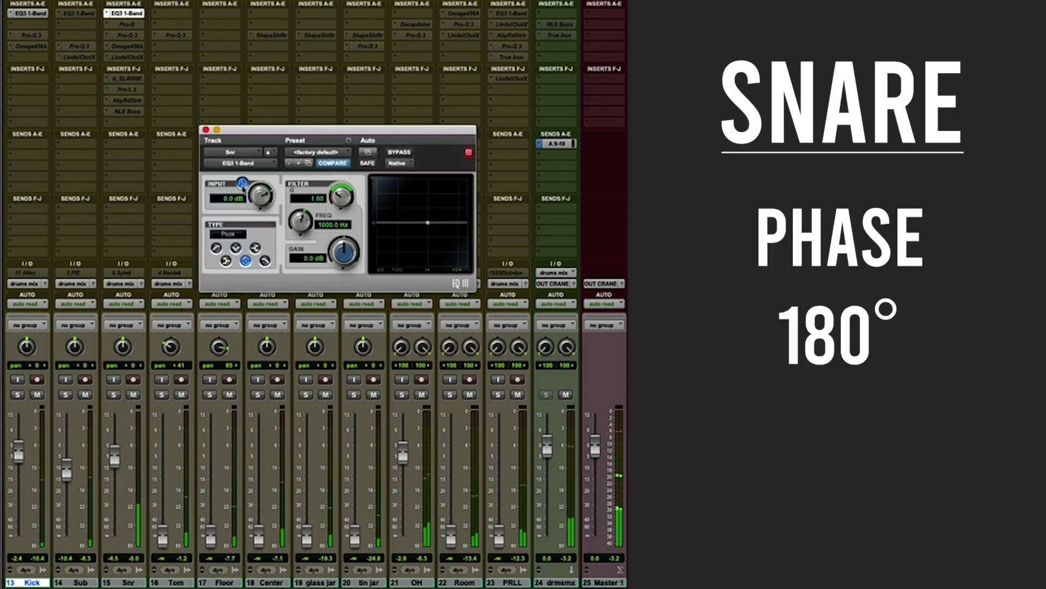
{"action": "left_click", "coordinate": [243, 183]}
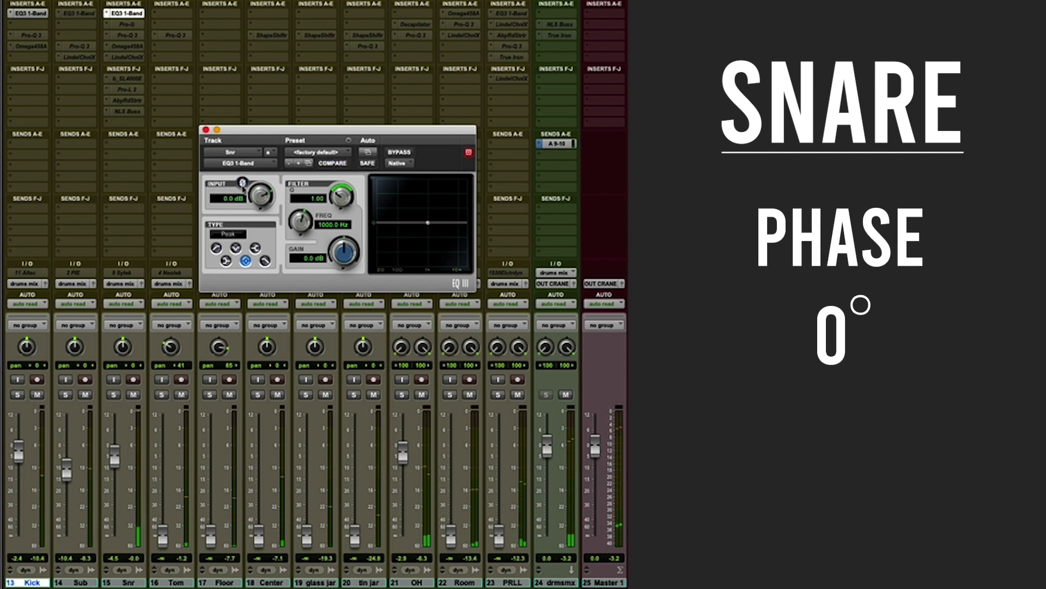
{"action": "left_click", "coordinate": [243, 183]}
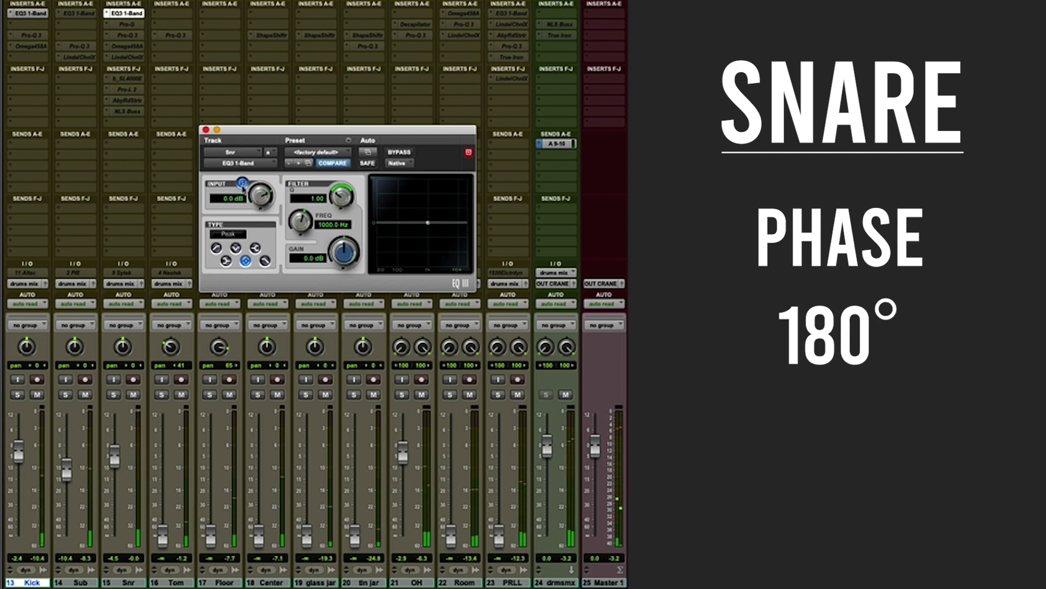
{"action": "left_click", "coordinate": [242, 183]}
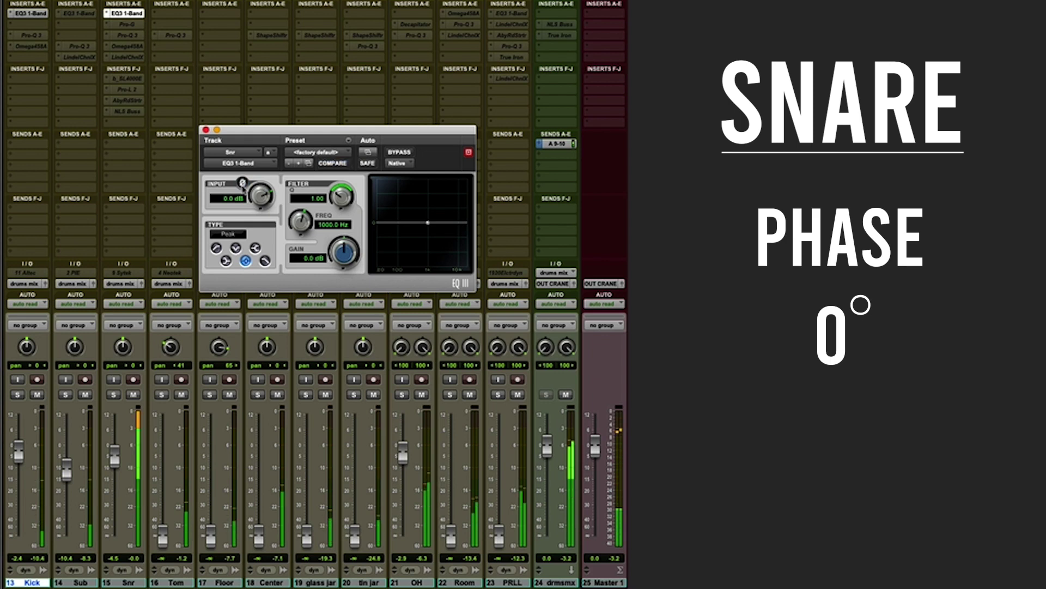
{"action": "left_click", "coordinate": [242, 183]}
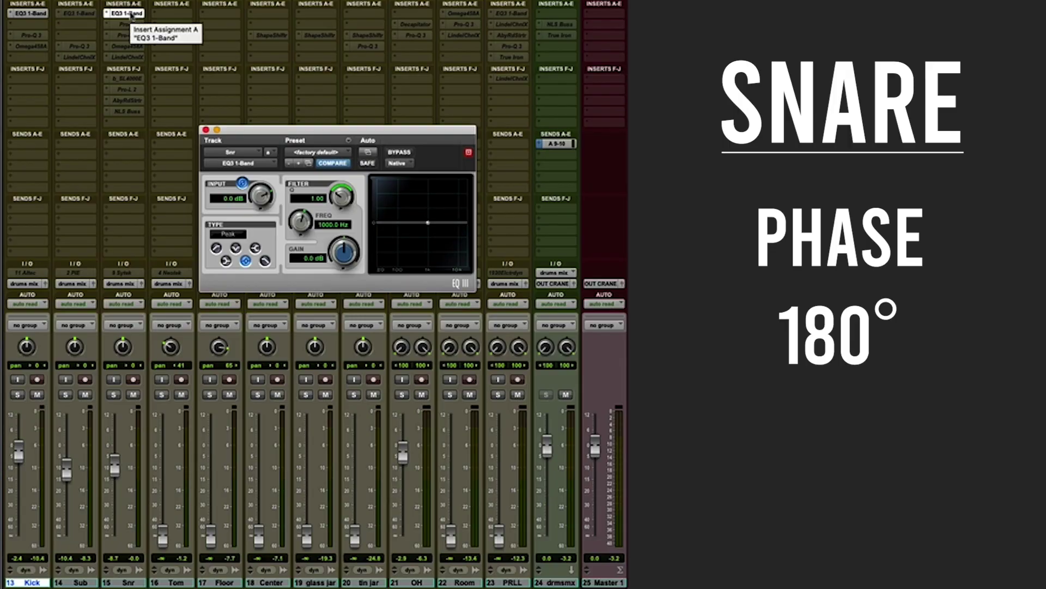
- Deactivate the Snr EQ3, open its Pro-Q 3, and solo and play the snare
{"action": "left_click", "coordinate": [130, 14], "text": "ctrl+super"}
{"action": "left_click", "coordinate": [108, 25]}
{"action": "left_click", "coordinate": [114, 395]}
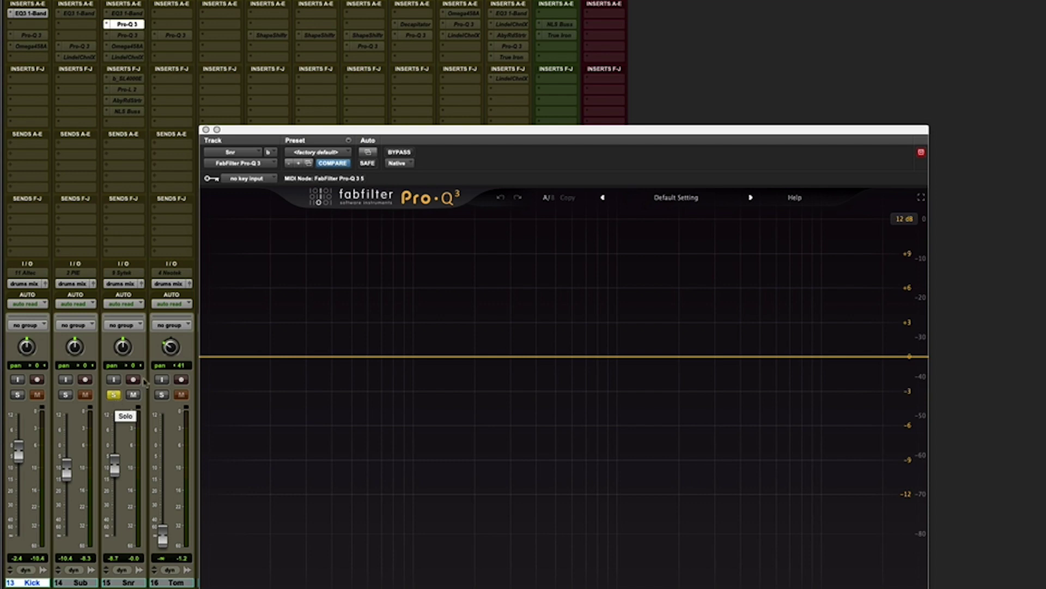
{"action": "key", "text": "space"}
- Give the snare a bell band near 210 Hz dipped to about -4.95 dB, with a low cut near 119 Hz
{"action": "left_click_drag", "start_coordinate": [477, 356], "coordinate": [566, 237]}
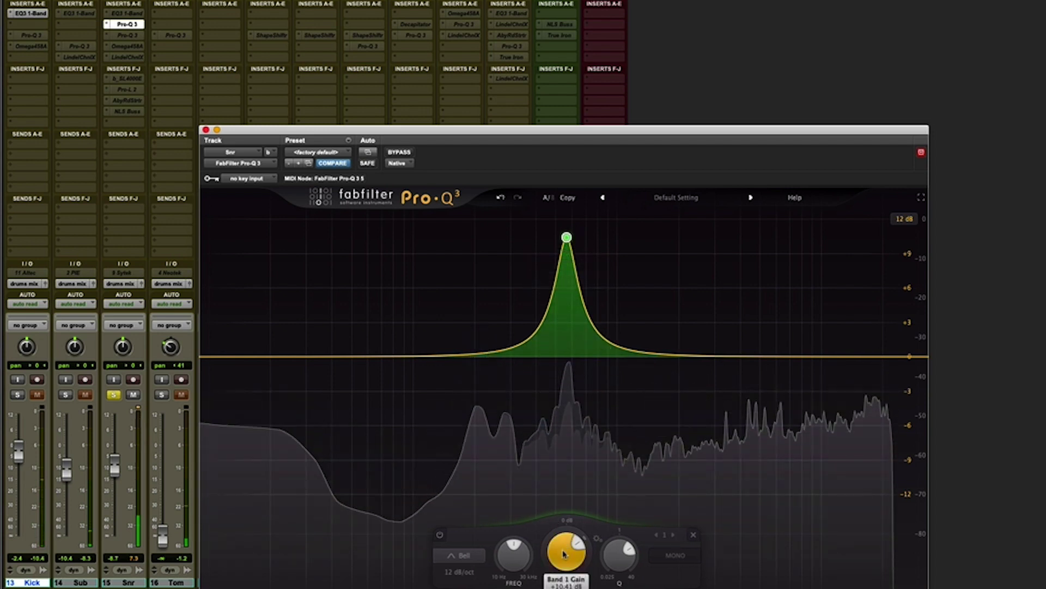
{"action": "left_click_drag", "start_coordinate": [557, 545], "coordinate": [558, 588]}
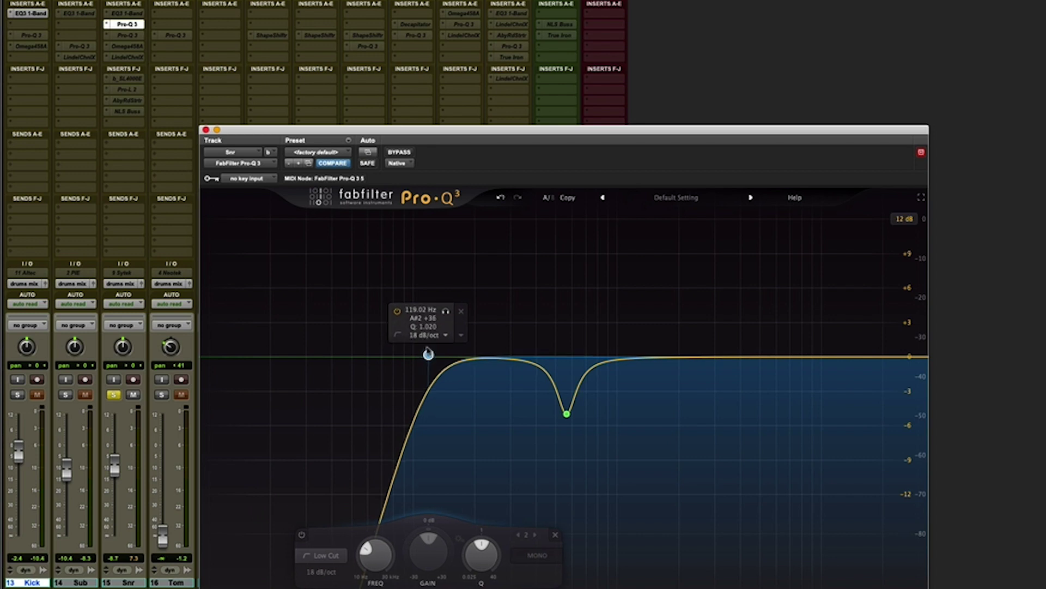
{"action": "left_click", "coordinate": [207, 131]}
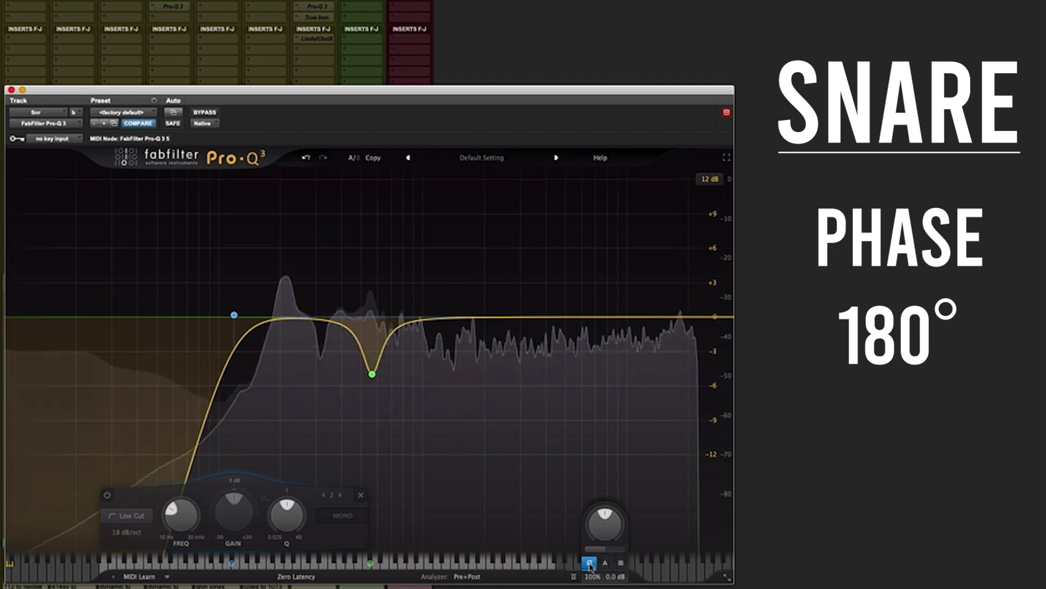
- Turn off phase invert in the snare's Pro-Q 3 to return it to 0°
{"action": "left_click", "coordinate": [589, 564]}
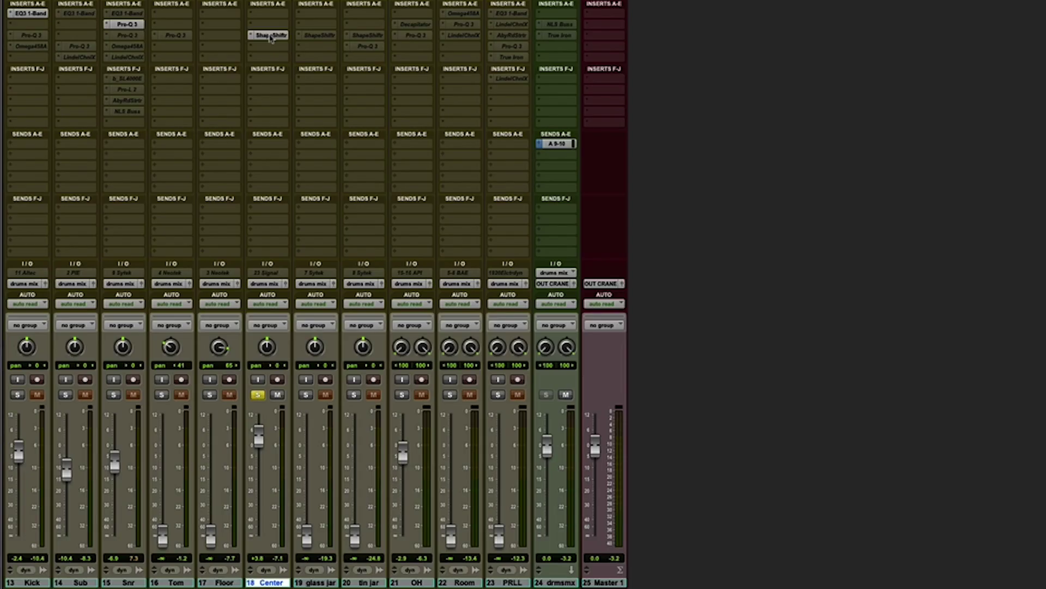
- Open ShapeShifter on the Center track and move its window to the right
{"action": "left_click", "coordinate": [271, 35]}
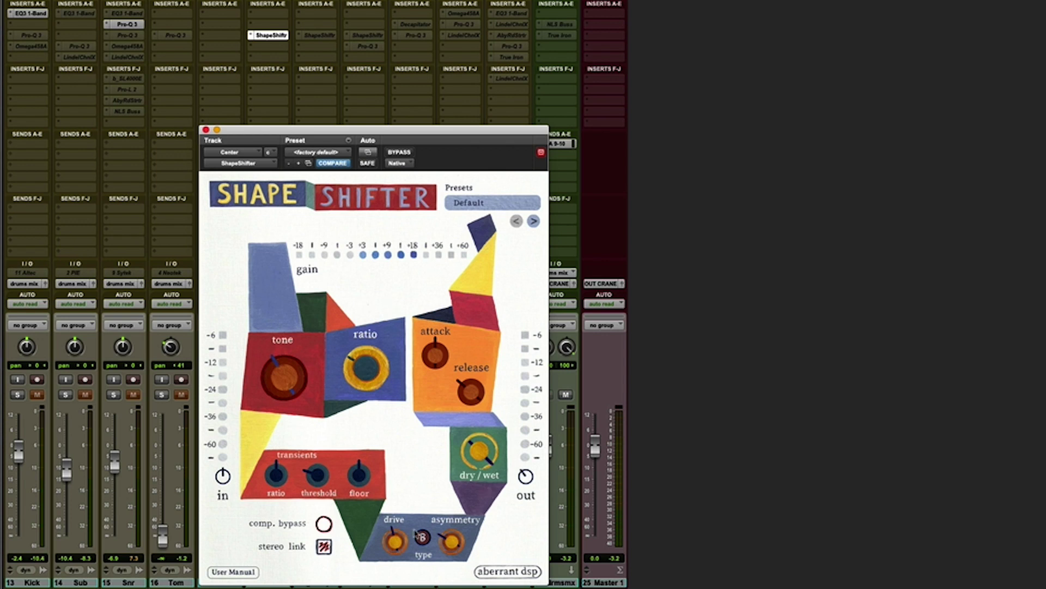
{"action": "left_click_drag", "start_coordinate": [395, 136], "coordinate": [706, 147]}
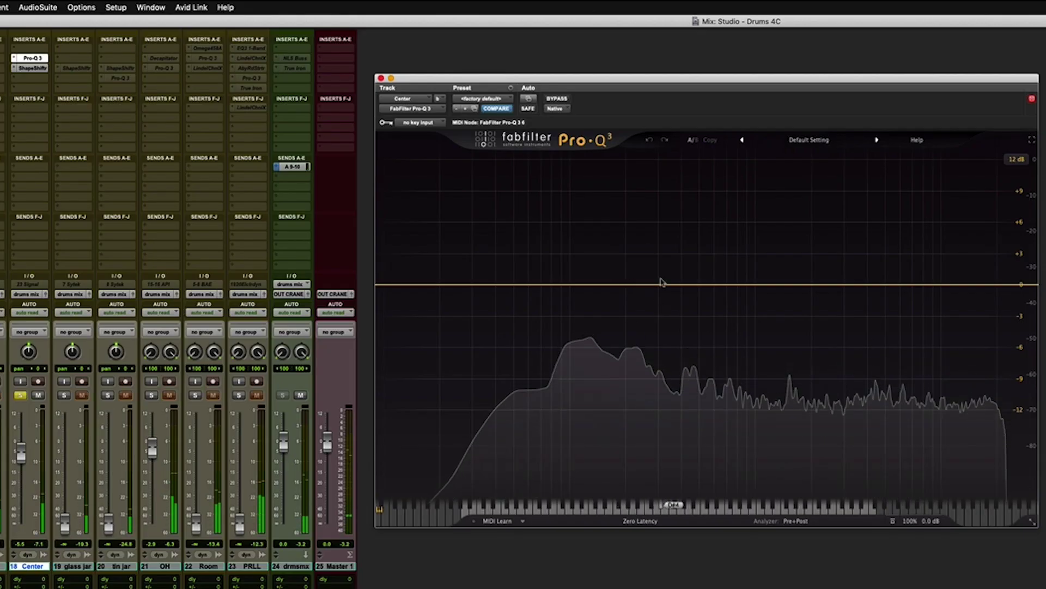
- Sweep a bell band to 753 Hz, deepen Band 1 to about -14 dB, and add a band near 420 Hz
{"action": "left_click_drag", "start_coordinate": [661, 283], "coordinate": [664, 141]}
{"action": "scroll", "coordinate": [665, 252], "scroll_direction": "up", "scroll_amount": 5}
{"action": "left_click_drag", "start_coordinate": [668, 228], "coordinate": [635, 192]}
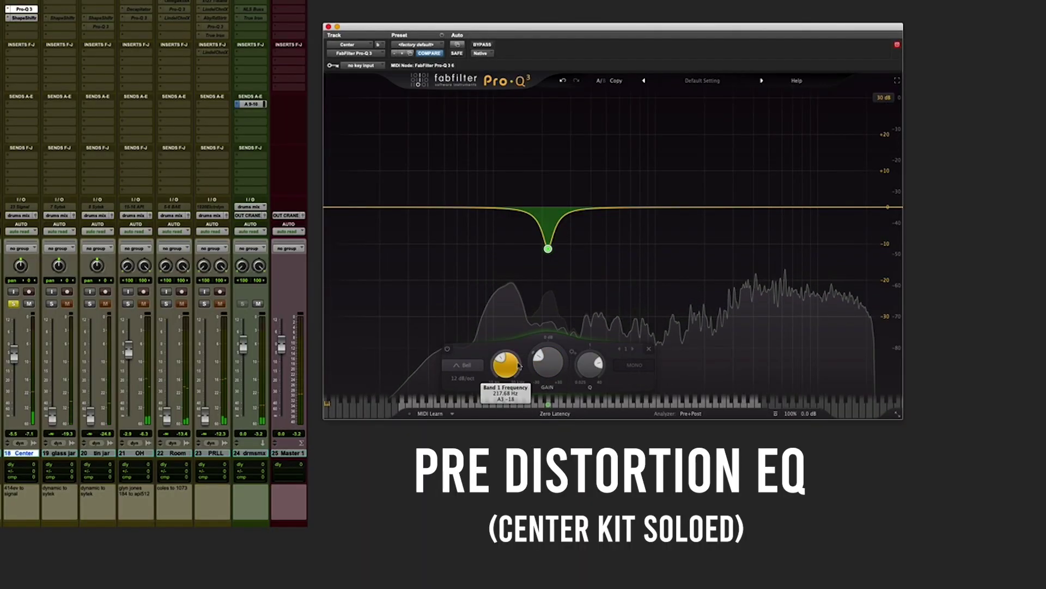
{"action": "left_click_drag", "start_coordinate": [556, 366], "coordinate": [552, 376]}
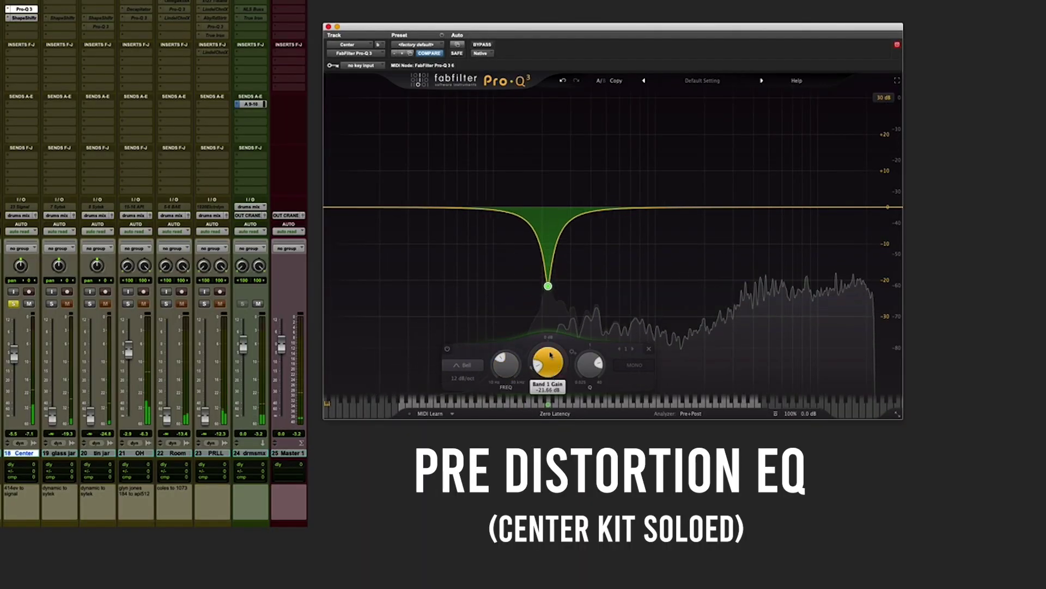
{"action": "double_click", "coordinate": [595, 200]}
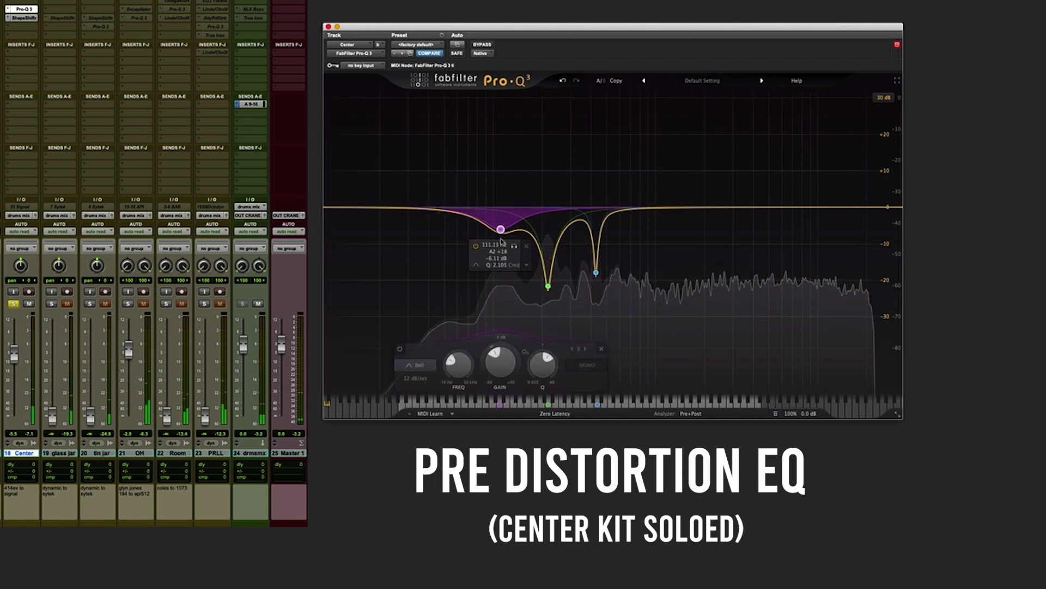
- Unsolo Center and insert a new Pro-Q 3 after ShapeShifter
{"action": "left_click", "coordinate": [16, 306]}
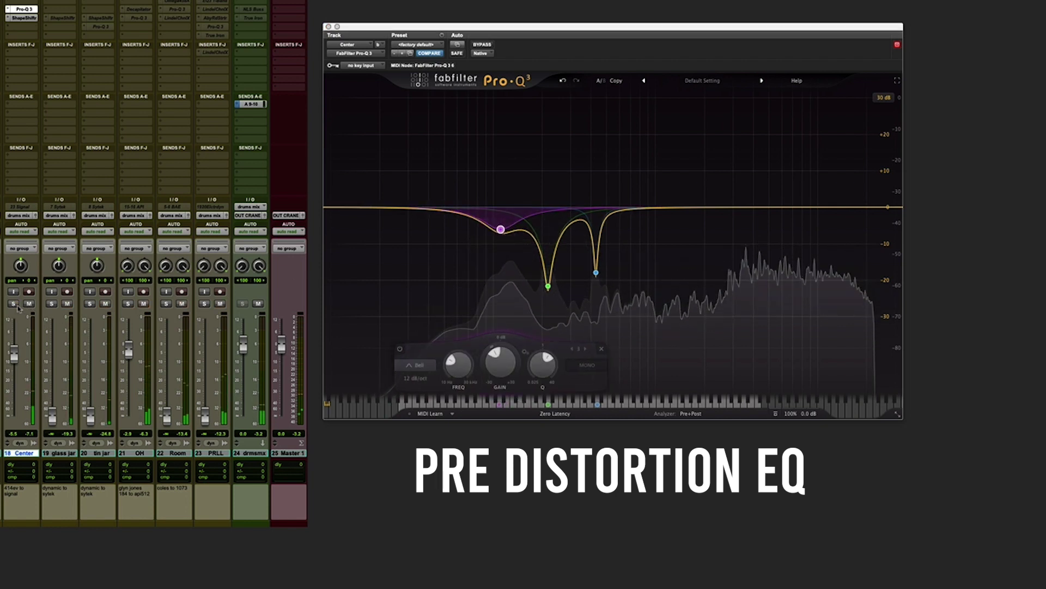
{"action": "left_click", "coordinate": [29, 27]}
{"action": "left_click", "coordinate": [39, 3]}
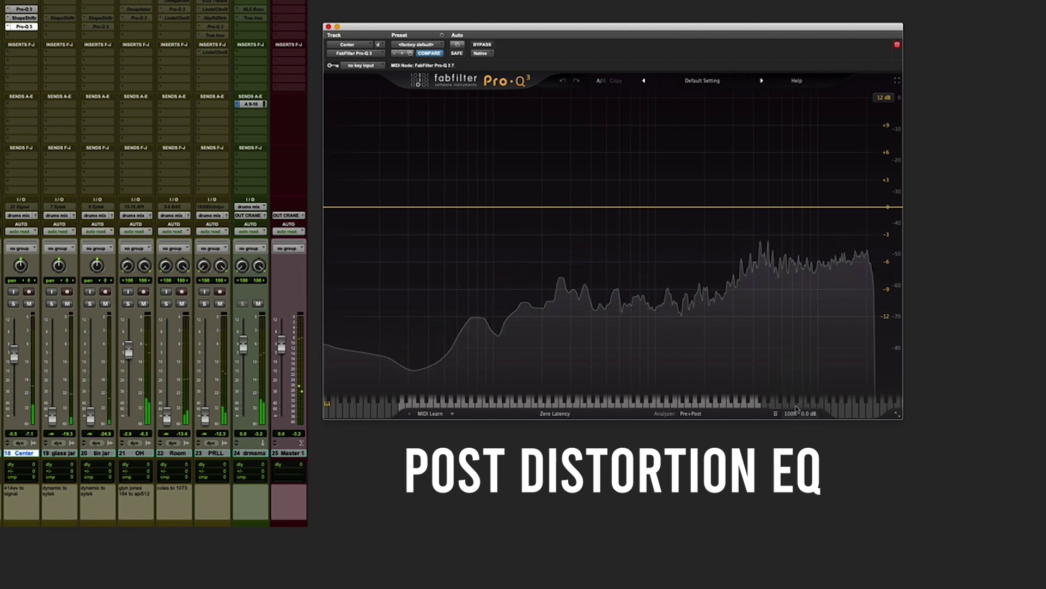
- Invert the polarity of Center's post-distortion Pro-Q 3
{"action": "left_click", "coordinate": [788, 403]}
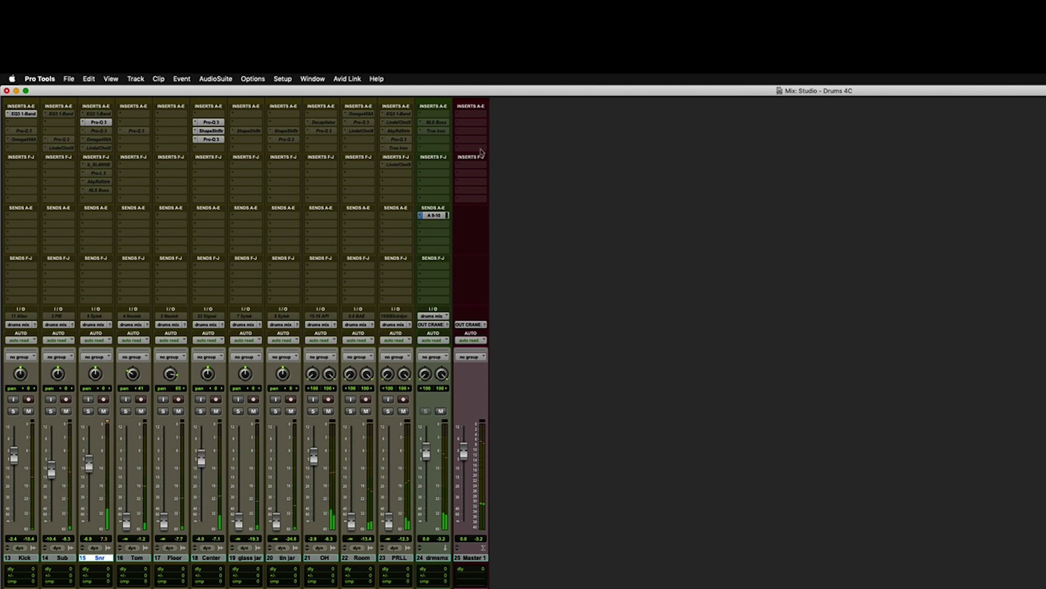
- Flip Center's post-distortion Pro-Q 3 to 180° for comparison, then back to 0°
{"action": "left_click", "coordinate": [211, 139]}
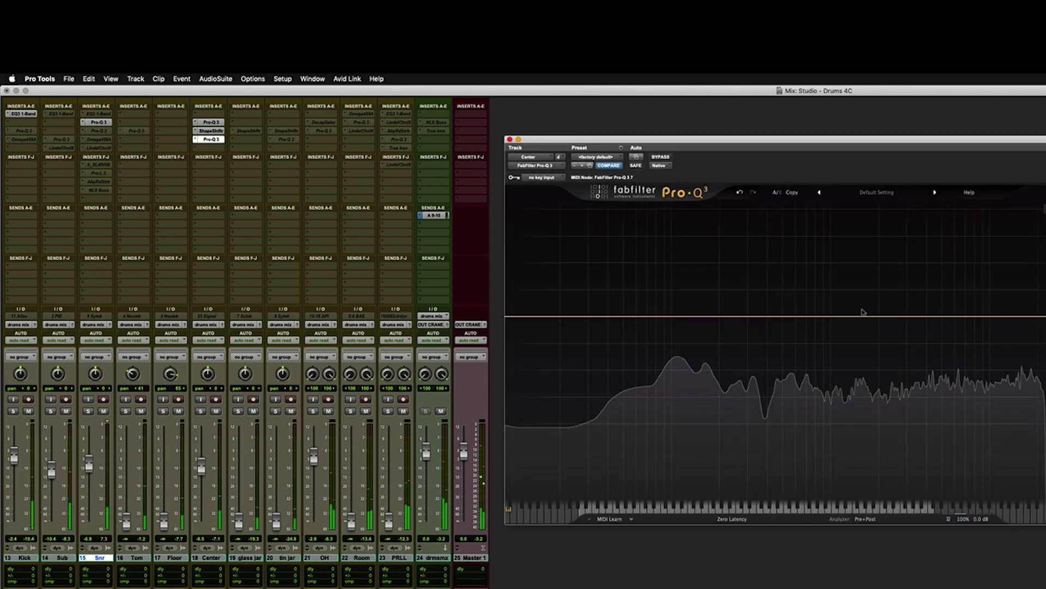
{"action": "left_click", "coordinate": [961, 508]}
{"action": "left_click", "coordinate": [961, 508]}
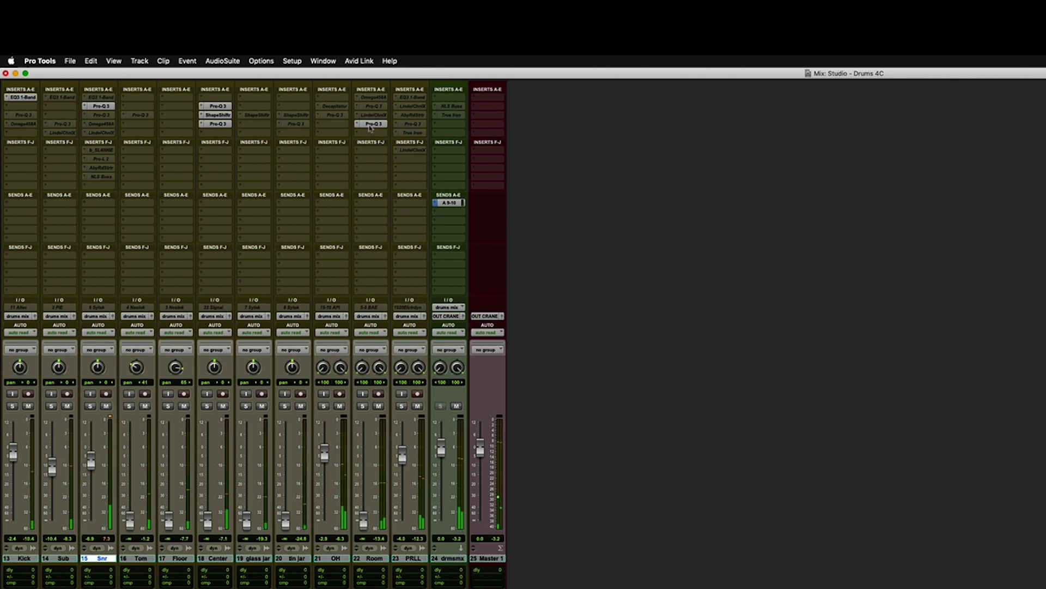
- Bring up the PRLL track's Pro-Q 3 window
{"action": "left_click", "coordinate": [419, 124]}
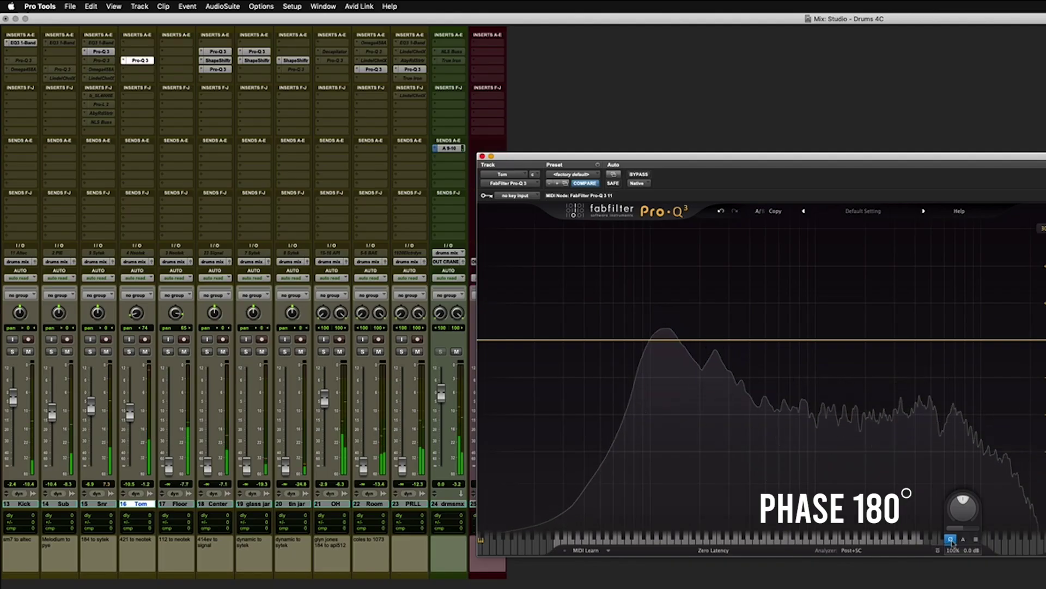
- Set the Tom's Pro-Q 3 polarity back to 0°
{"action": "left_click", "coordinate": [951, 540]}
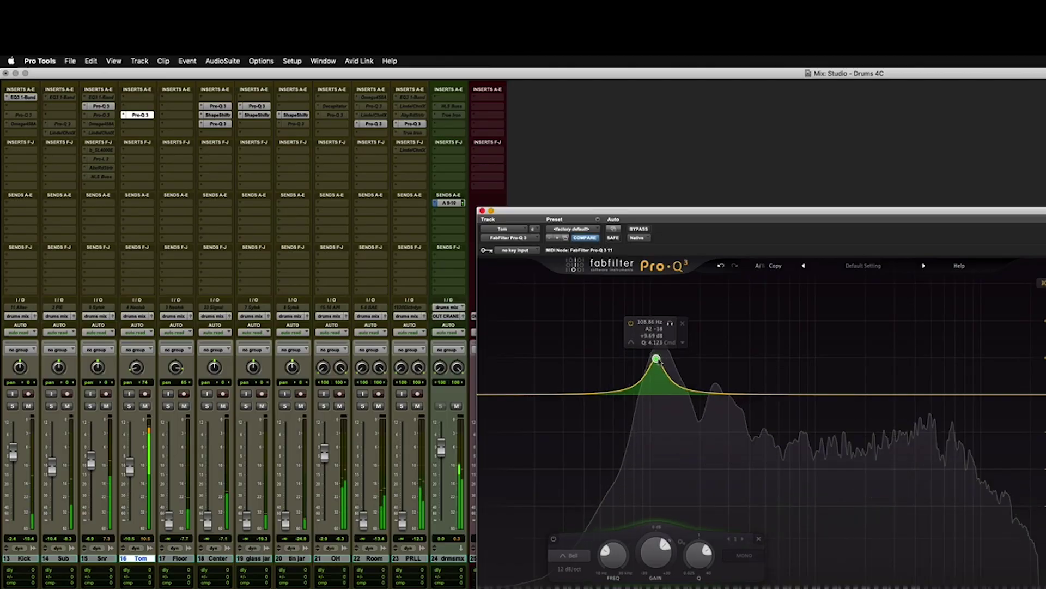
- Ease the Tom's Pro-Q 3 bell boost at about 110 Hz down to +6.11 dB
{"action": "left_click_drag", "start_coordinate": [660, 368], "coordinate": [658, 376]}
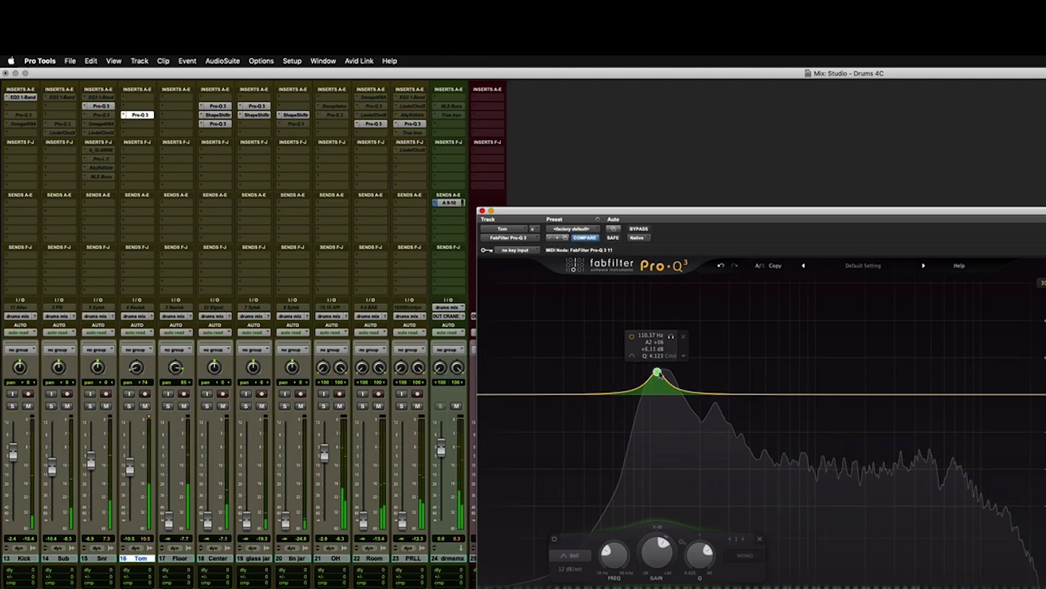